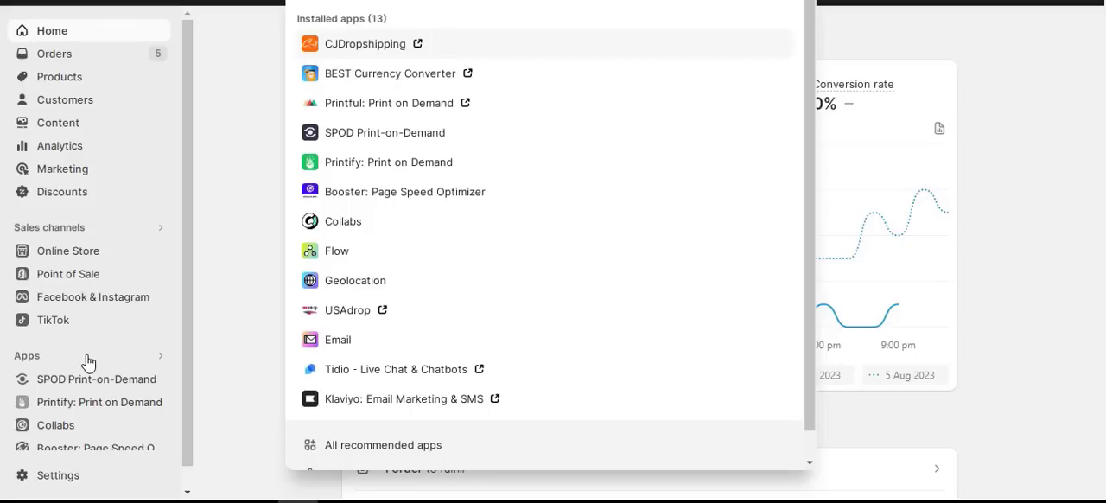
Open the installed CJDropshipping app in a separate browser tab, switch to it and dismiss its welcome message
{"action": "left_click", "coordinate": [237, 235]}
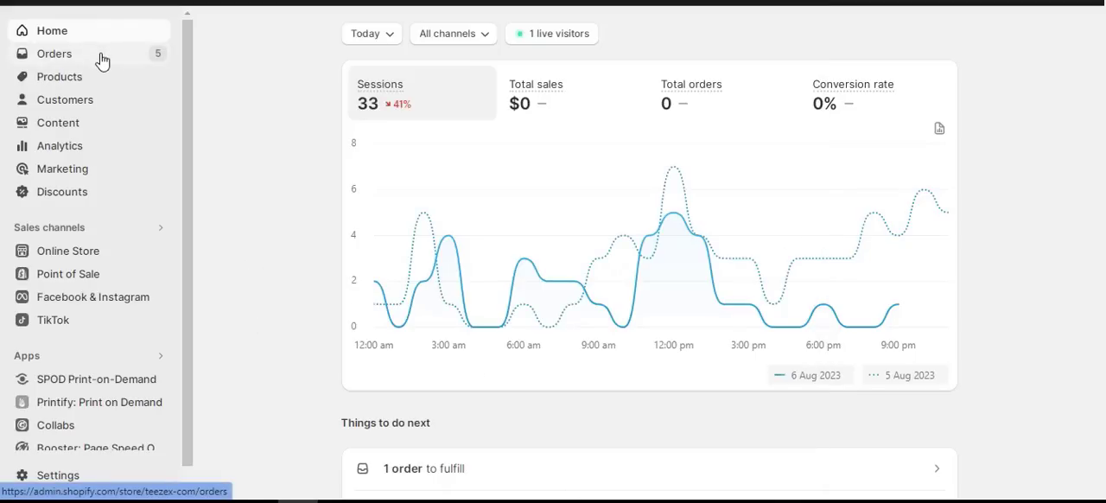
{"action": "left_click", "coordinate": [71, 357]}
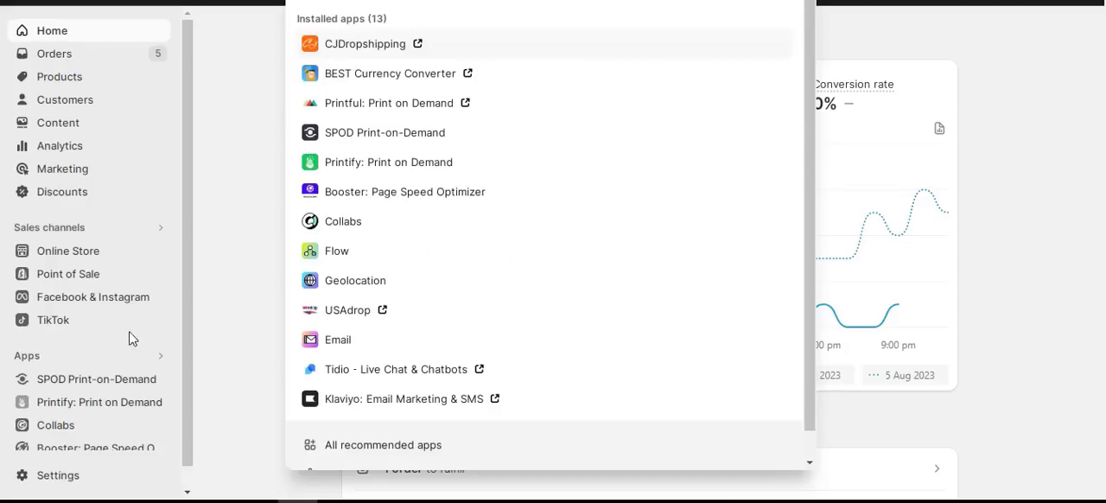
{"action": "right_click", "coordinate": [401, 42]}
{"action": "left_click", "coordinate": [410, 49]}
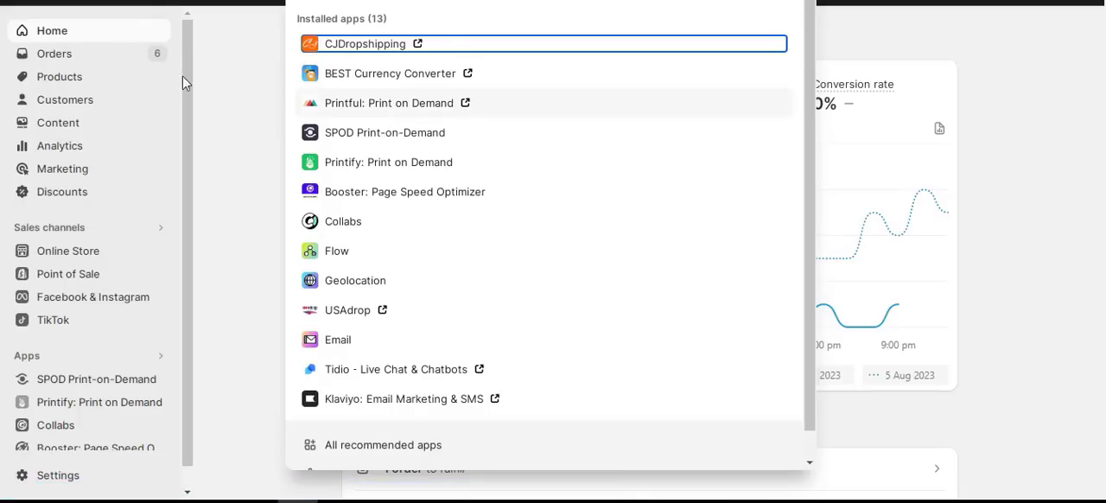
{"action": "left_click", "coordinate": [265, 95]}
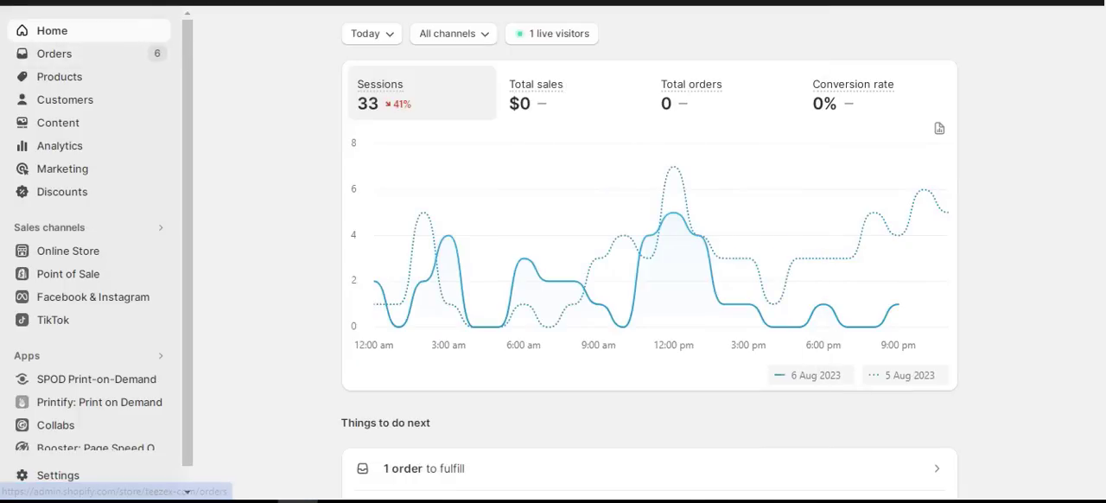
{"action": "key", "text": "ctrl+Tab"}
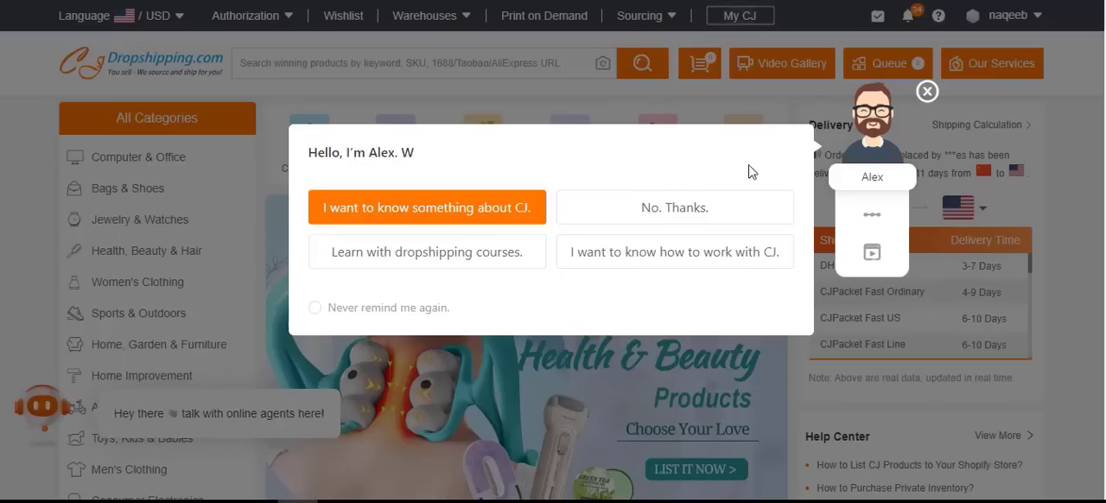
{"action": "left_click", "coordinate": [924, 92]}
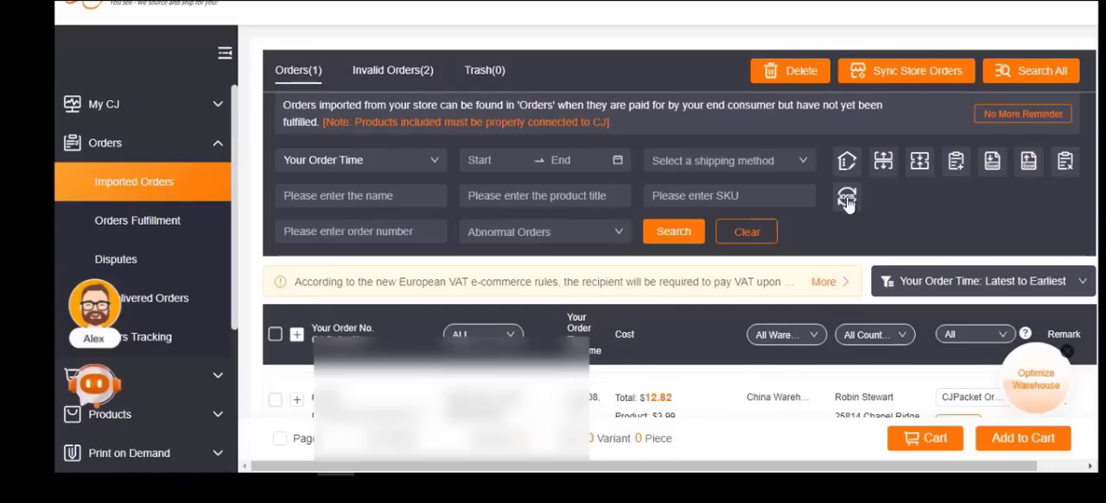
Sync the store orders into the imported orders list and check the imported order's available shipping methods
{"action": "left_click", "coordinate": [917, 72]}
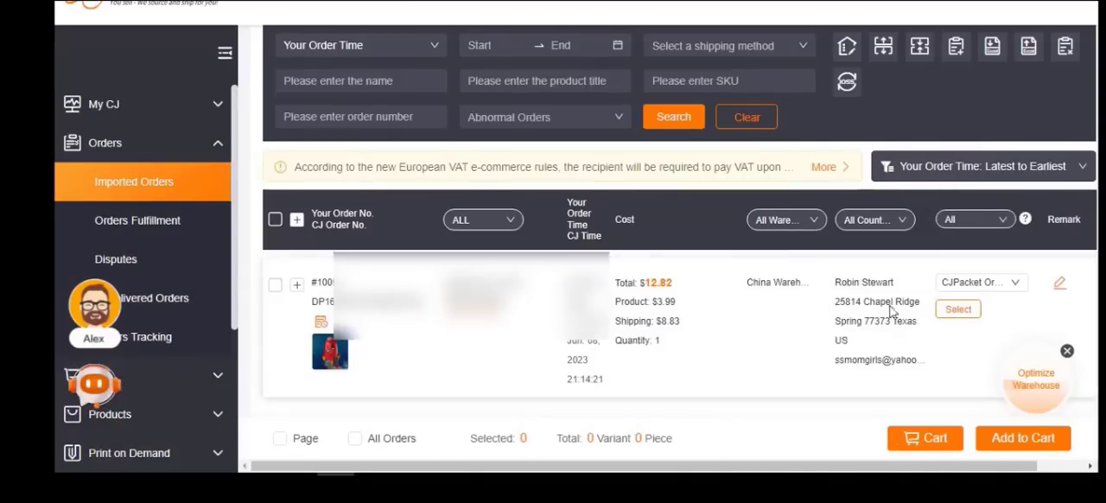
{"action": "left_click", "coordinate": [971, 285]}
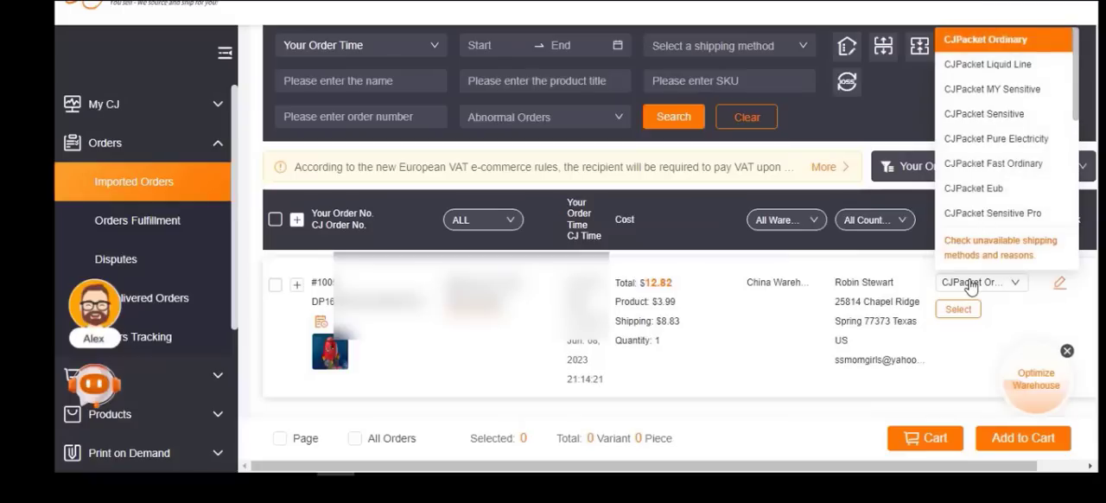
{"action": "left_click", "coordinate": [970, 284]}
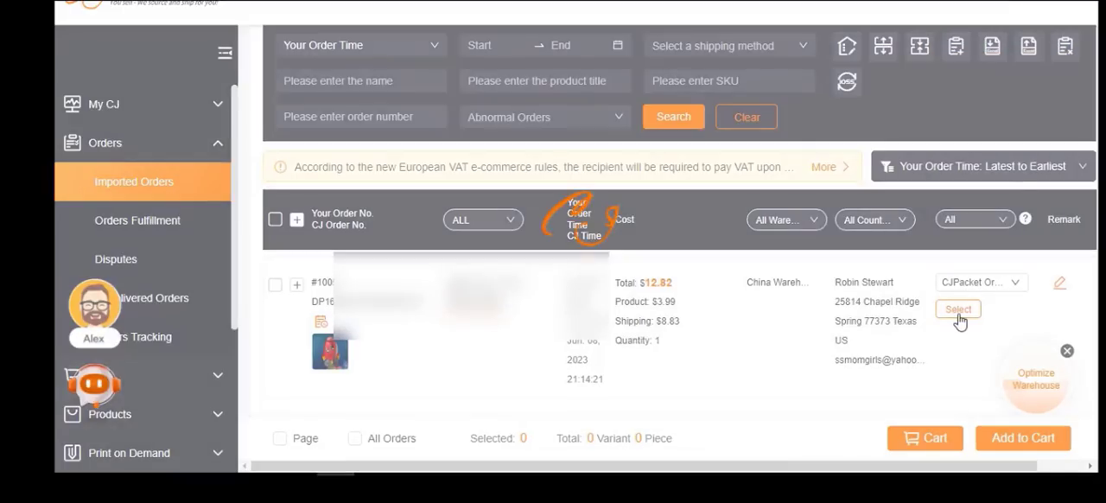
Compare the costs and delivery times of the imported order's shipping methods and choose CJPacket Fast Ordinary
{"action": "left_click", "coordinate": [958, 311]}
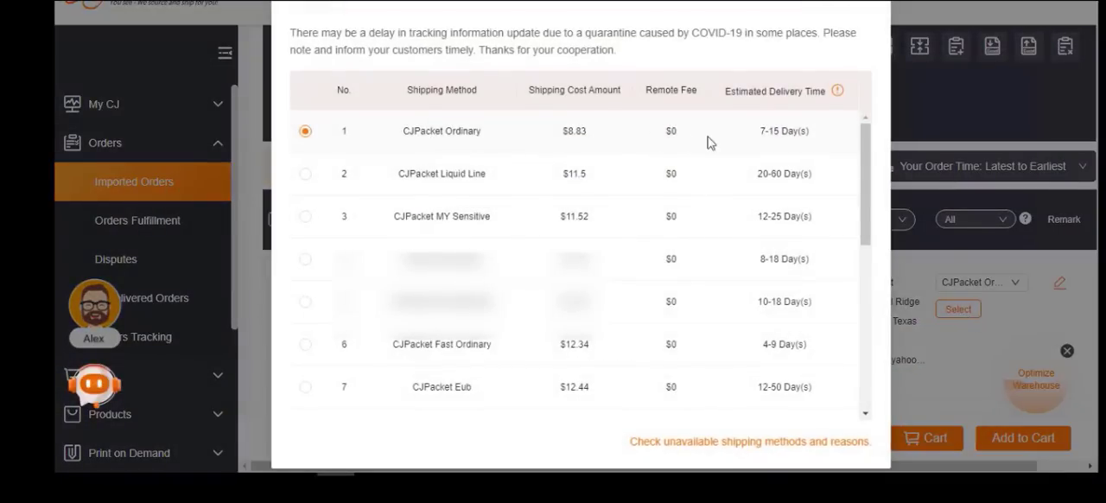
{"action": "scroll", "coordinate": [390, 171], "scroll_direction": "down", "scroll_amount": 2}
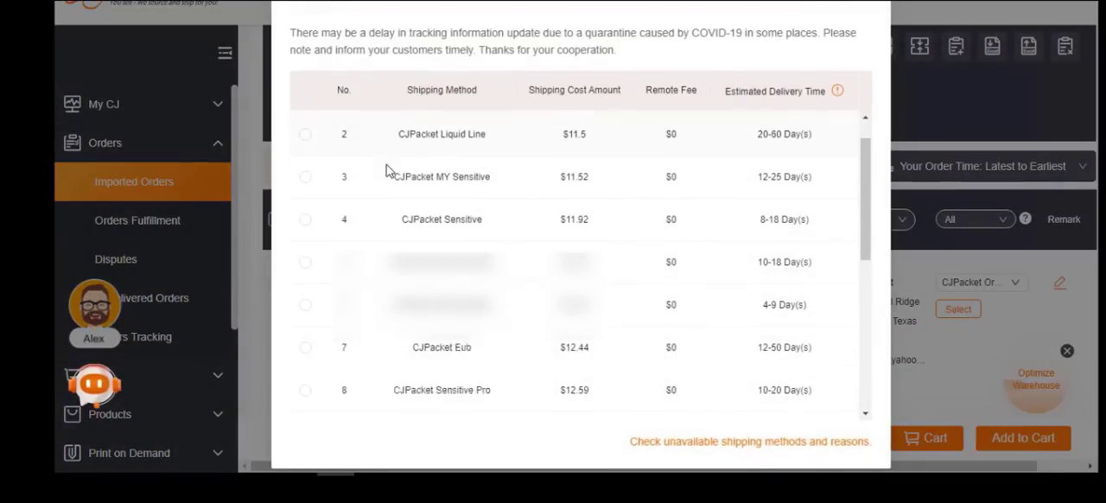
{"action": "scroll", "coordinate": [499, 217], "scroll_direction": "up", "scroll_amount": 2}
{"action": "scroll", "coordinate": [498, 214], "scroll_direction": "down", "scroll_amount": 7}
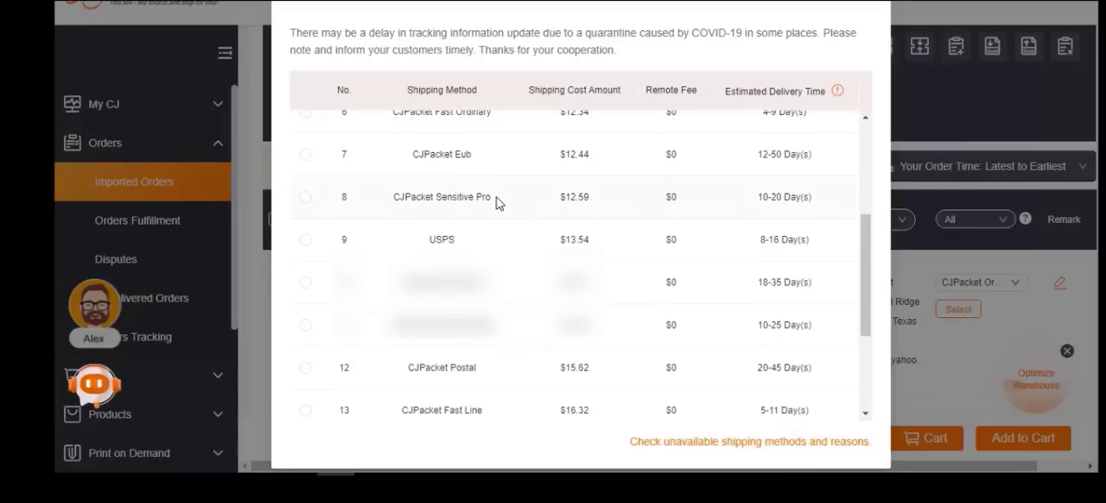
{"action": "scroll", "coordinate": [495, 211], "scroll_direction": "down", "scroll_amount": 3}
{"action": "scroll", "coordinate": [495, 212], "scroll_direction": "up", "scroll_amount": 10}
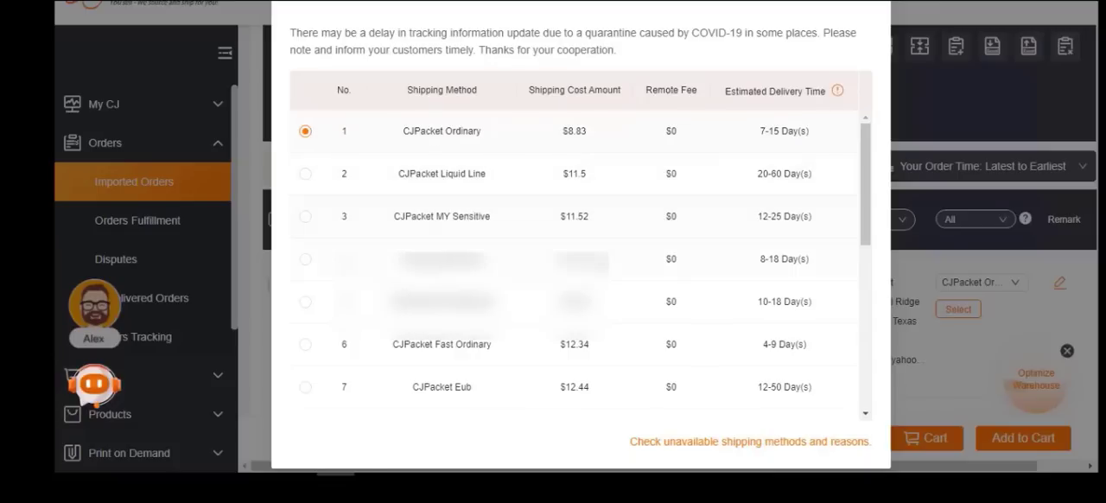
{"action": "scroll", "coordinate": [596, 275], "scroll_direction": "down", "scroll_amount": 5}
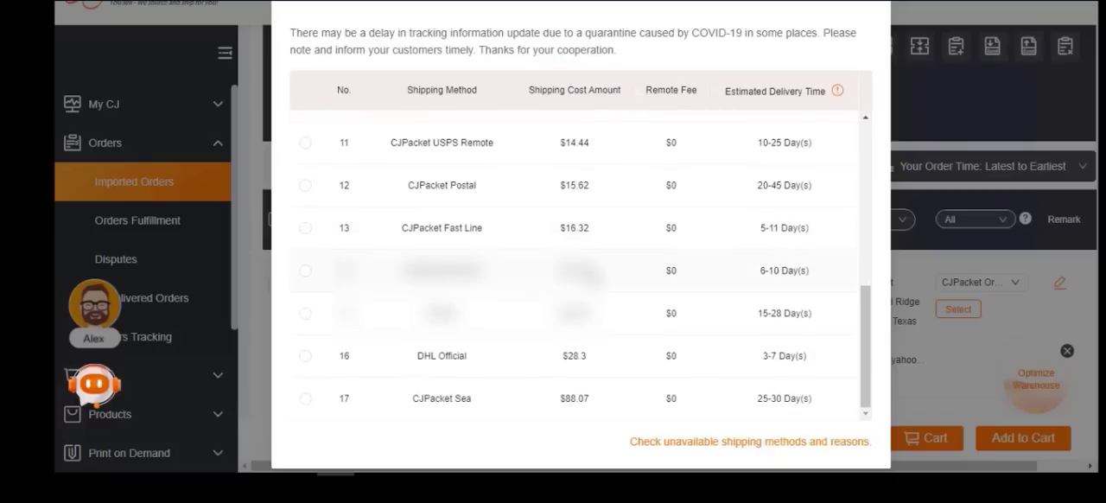
{"action": "scroll", "coordinate": [309, 299], "scroll_direction": "up", "scroll_amount": 5}
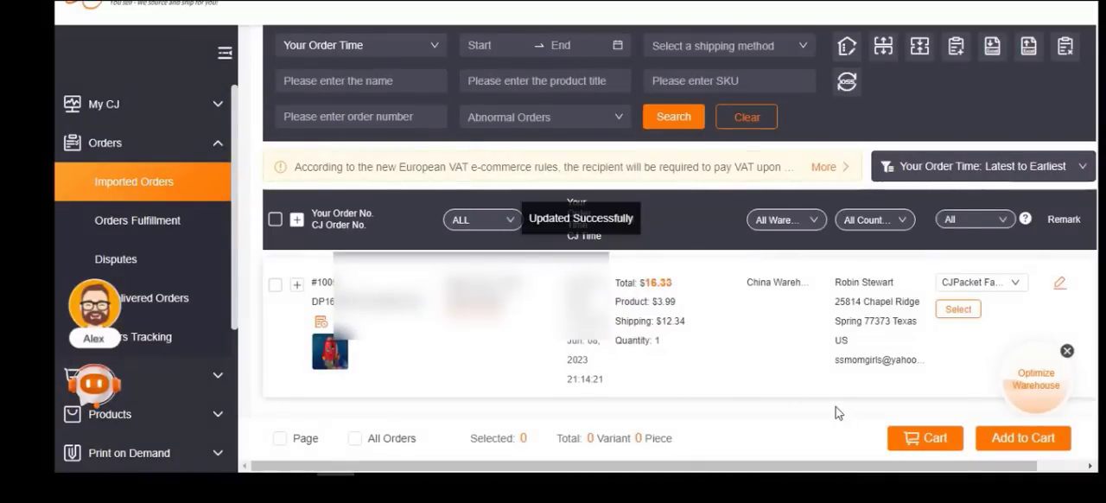
Select the imported order with CJPacket Ordinary shipping, add it to the cart and open the cart for checkout
{"action": "left_click", "coordinate": [1004, 442]}
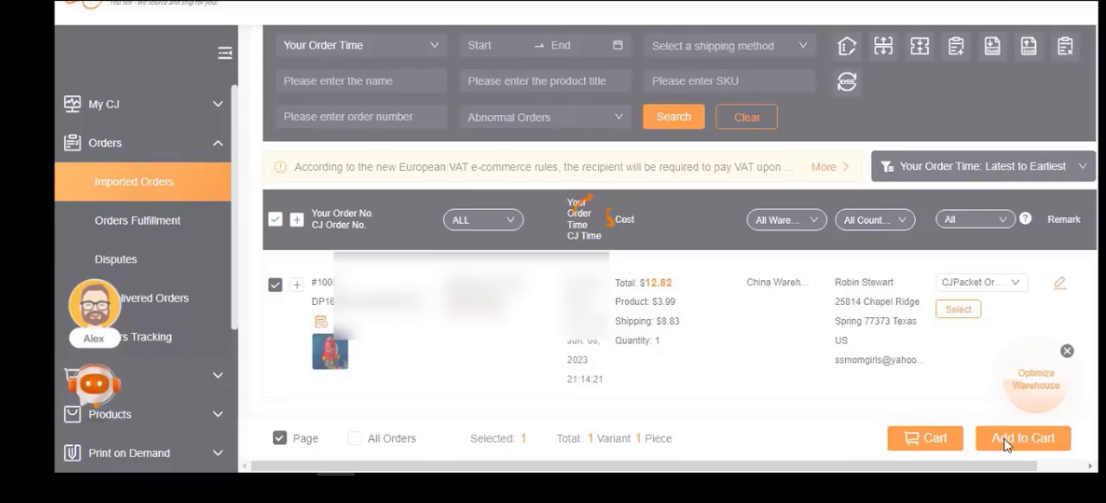
{"action": "left_click", "coordinate": [1005, 444]}
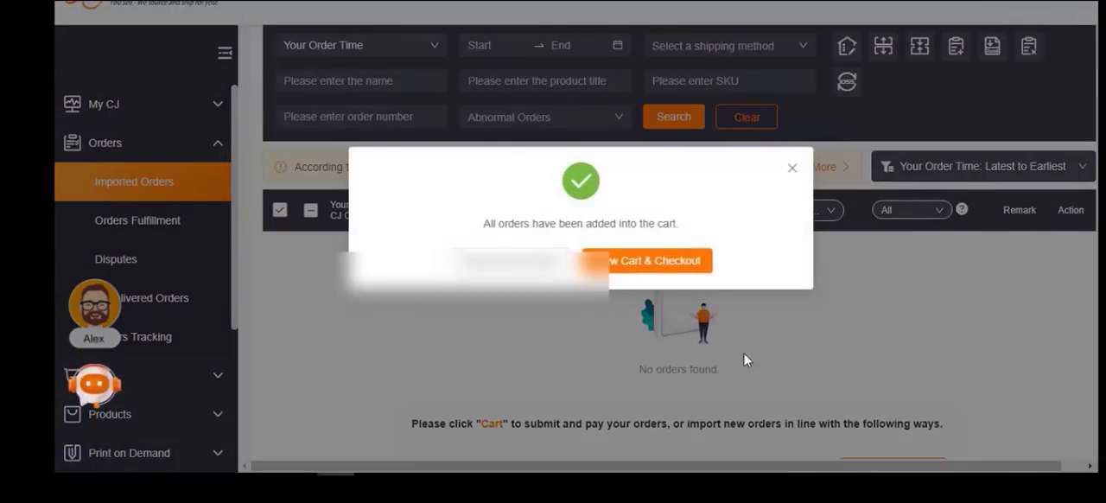
{"action": "left_click", "coordinate": [646, 261]}
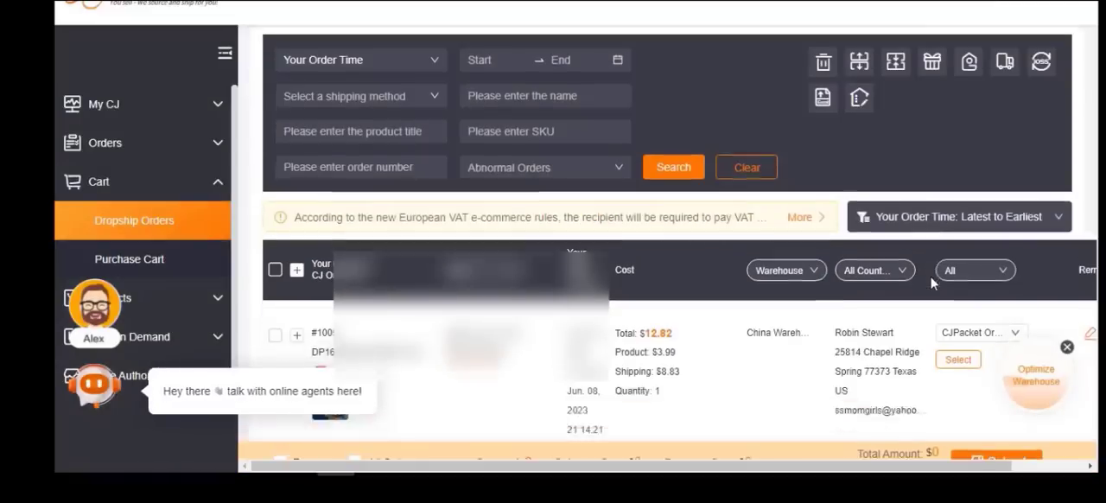
Select all dropship orders on the cart page and submit them for order confirmation
{"action": "scroll", "coordinate": [931, 284], "scroll_direction": "down", "scroll_amount": 1}
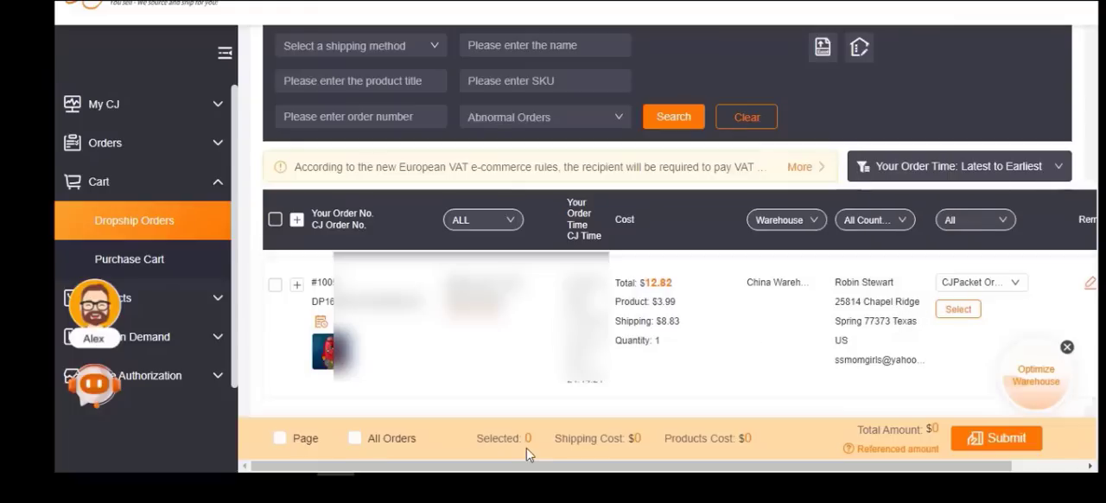
{"action": "left_click", "coordinate": [281, 438]}
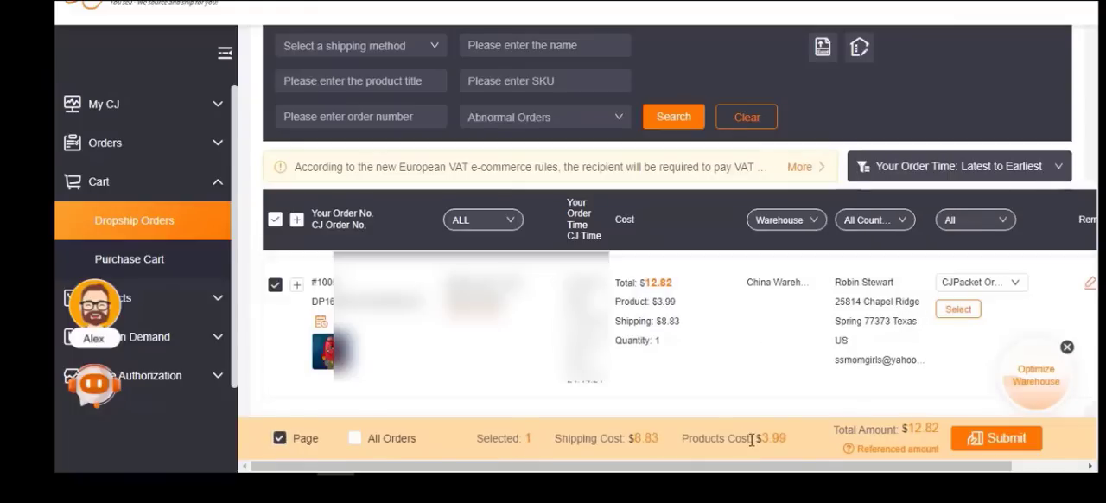
{"action": "left_click", "coordinate": [998, 438]}
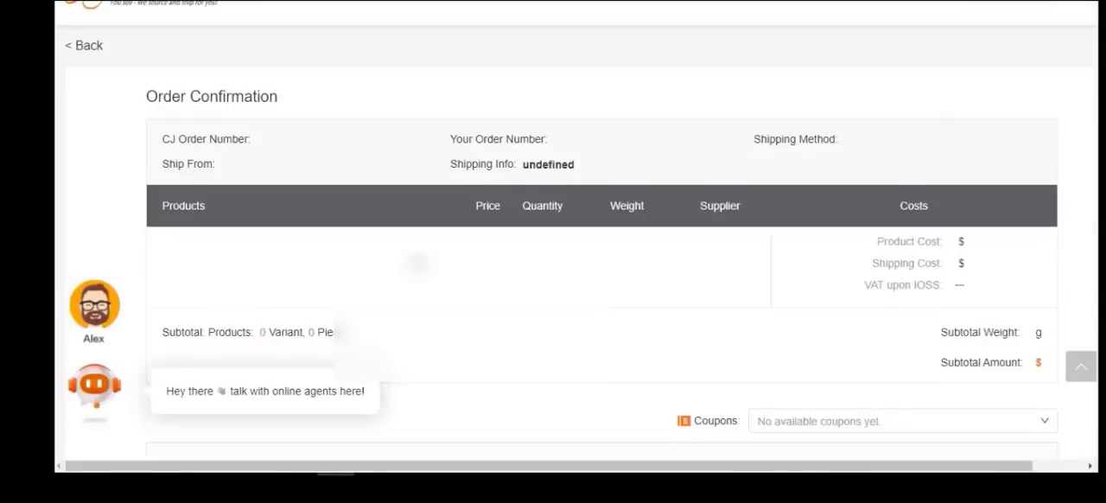
Review the order confirmation's products and costs, check for available coupons and submit the order for payment
{"action": "scroll", "coordinate": [578, 221], "scroll_direction": "down", "scroll_amount": 2}
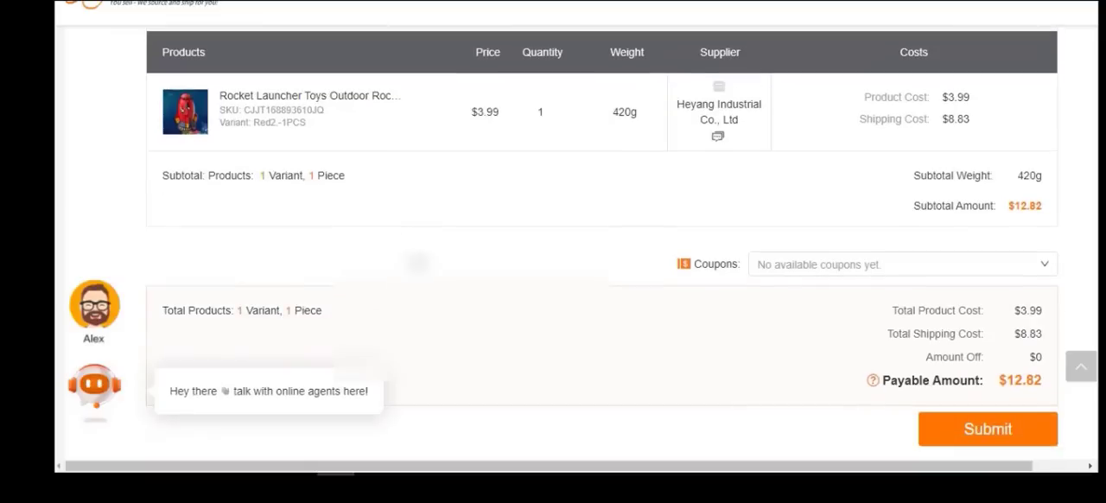
{"action": "scroll", "coordinate": [388, 230], "scroll_direction": "up", "scroll_amount": 1}
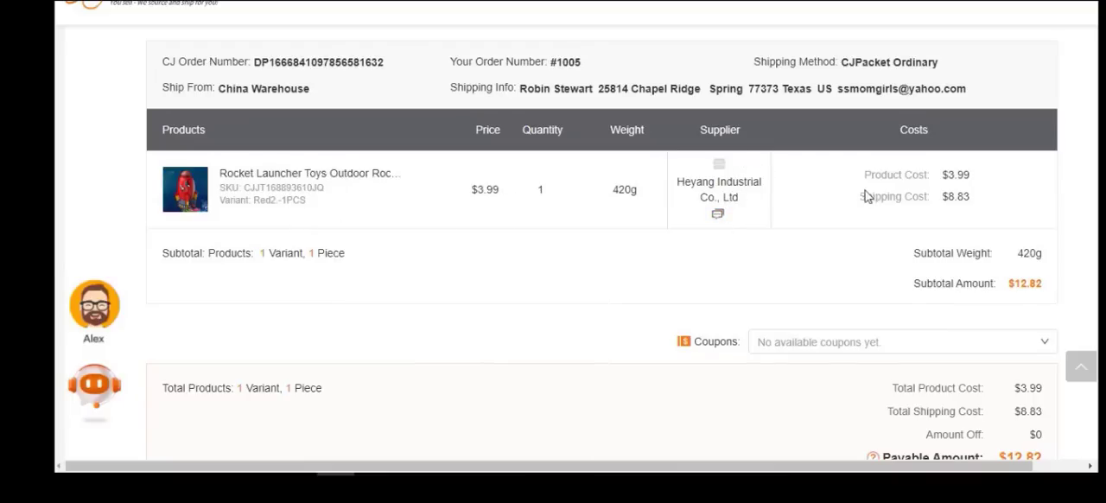
{"action": "scroll", "coordinate": [956, 215], "scroll_direction": "down", "scroll_amount": 1}
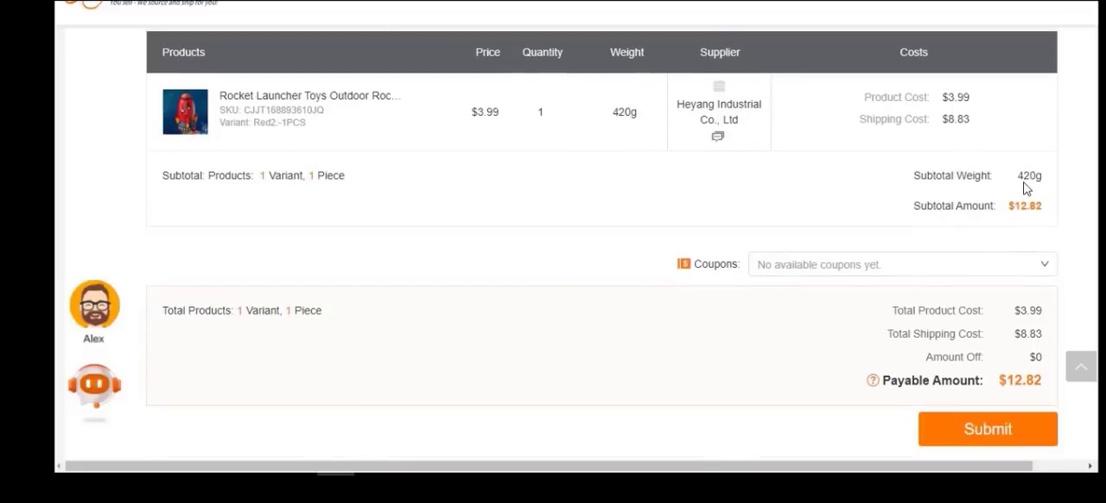
{"action": "left_click", "coordinate": [921, 273]}
{"action": "left_click", "coordinate": [929, 261]}
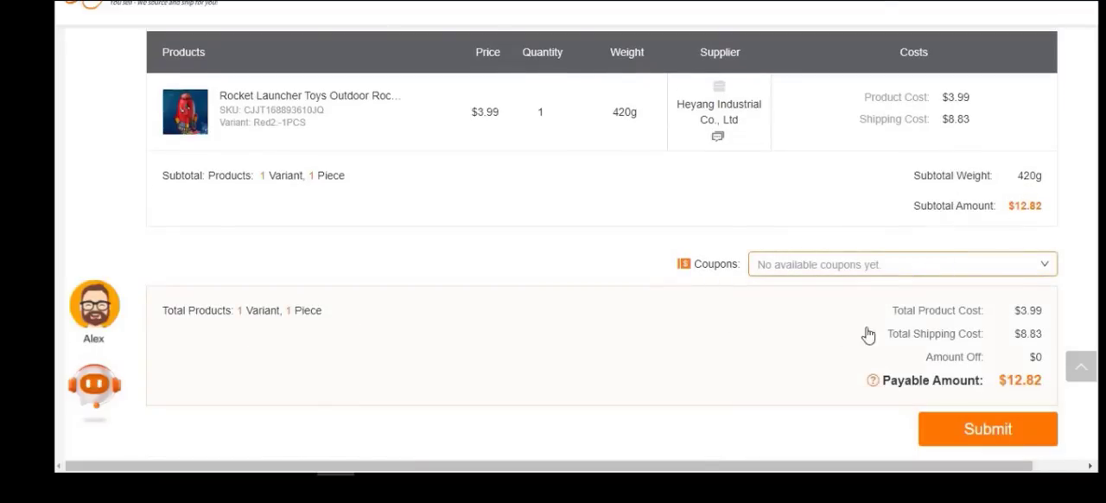
{"action": "left_click", "coordinate": [995, 439]}
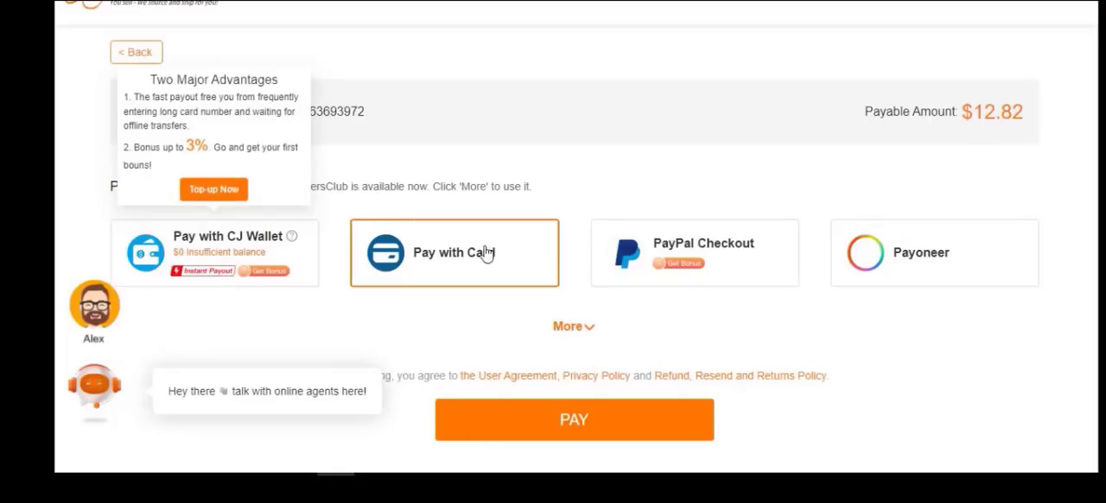
Agree to the user agreement and policies and expand the full list of payment methods
{"action": "left_click", "coordinate": [883, 257]}
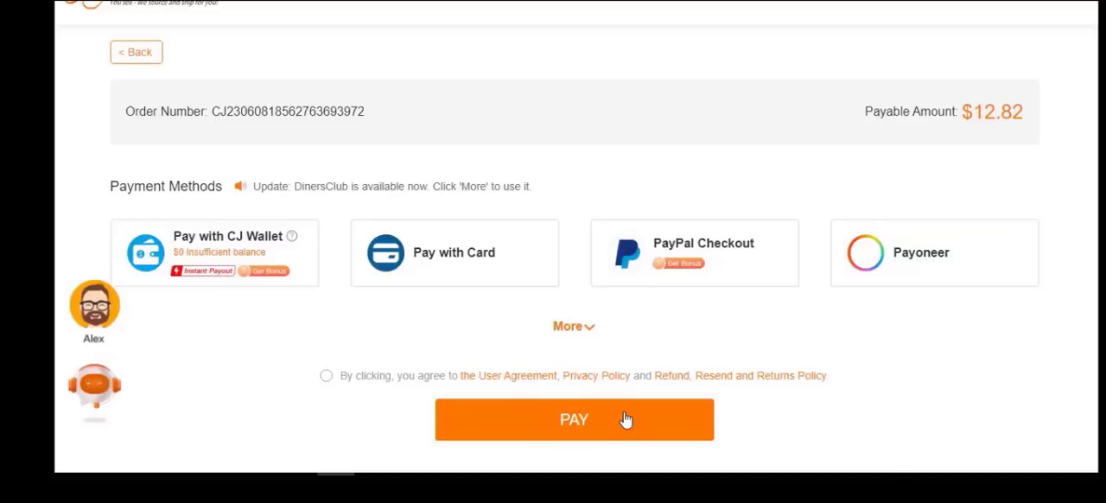
{"action": "left_click", "coordinate": [327, 375]}
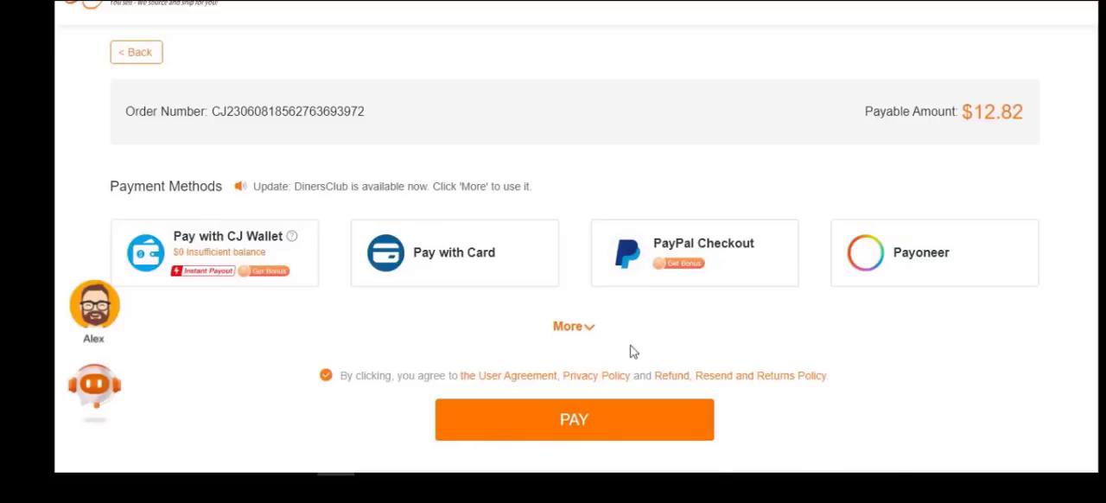
{"action": "left_click", "coordinate": [586, 331]}
{"action": "scroll", "coordinate": [691, 328], "scroll_direction": "down", "scroll_amount": 2}
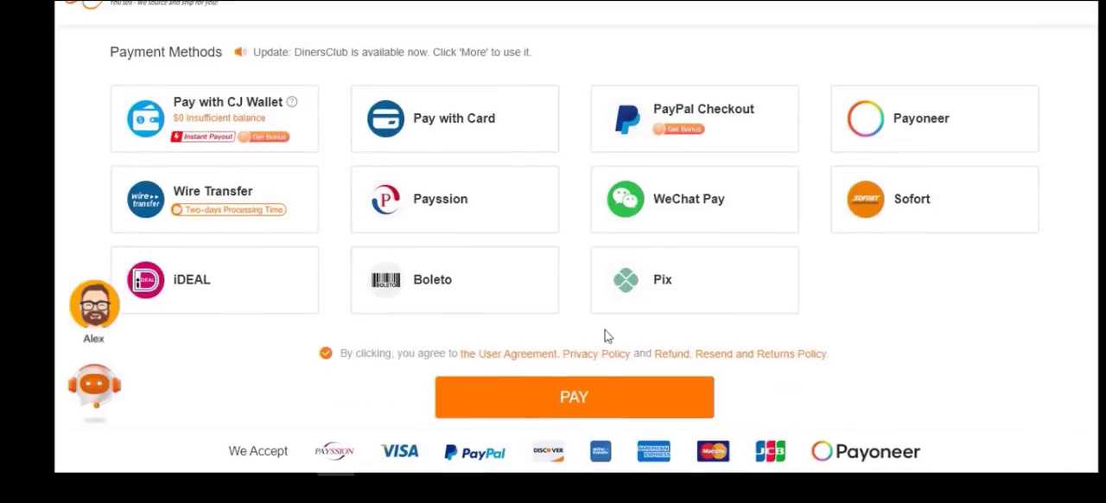
{"action": "scroll", "coordinate": [824, 245], "scroll_direction": "up", "scroll_amount": 2}
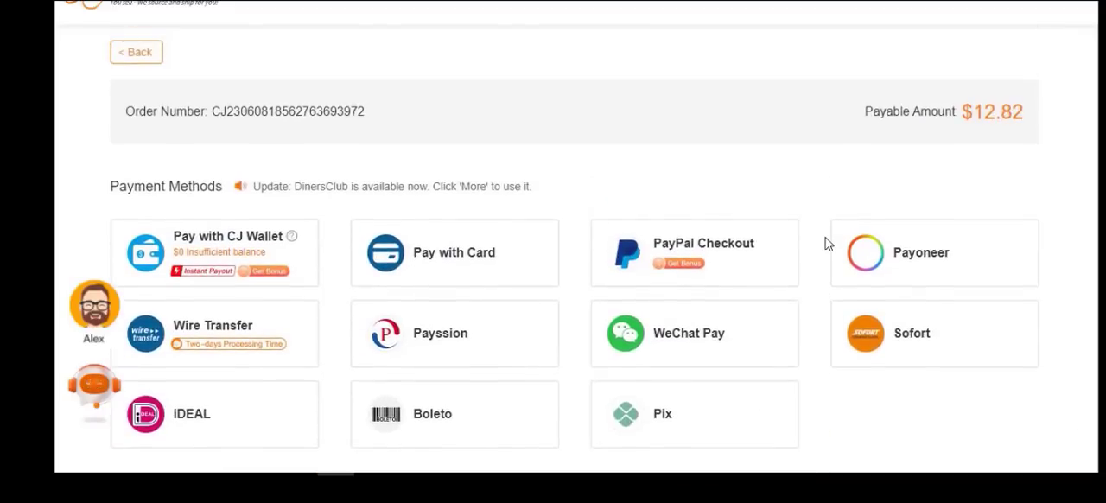
Select Payoneer as the payment method, try to pay for the order and dismiss the account-linking dialog
{"action": "left_click", "coordinate": [915, 270]}
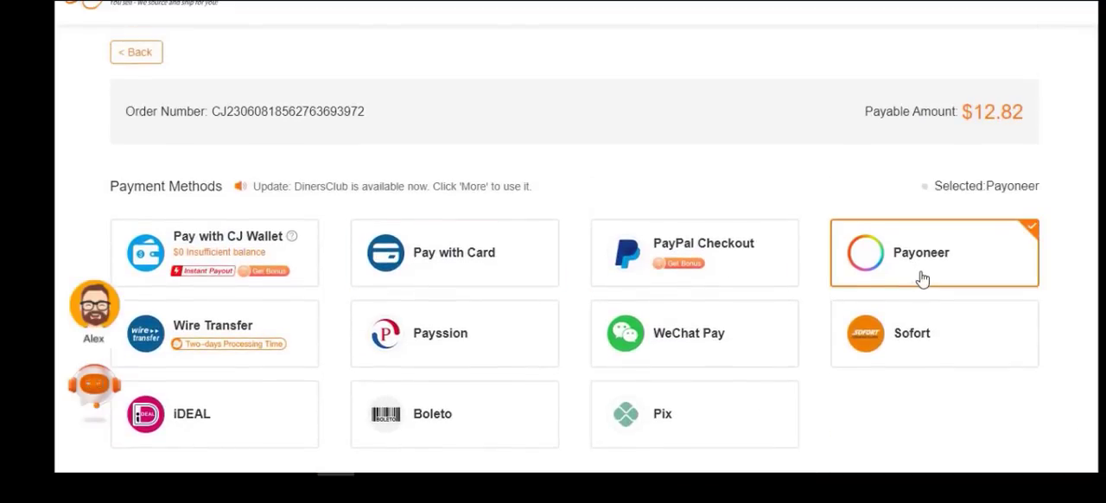
{"action": "scroll", "coordinate": [919, 277], "scroll_direction": "down", "scroll_amount": 2}
{"action": "left_click", "coordinate": [602, 402]}
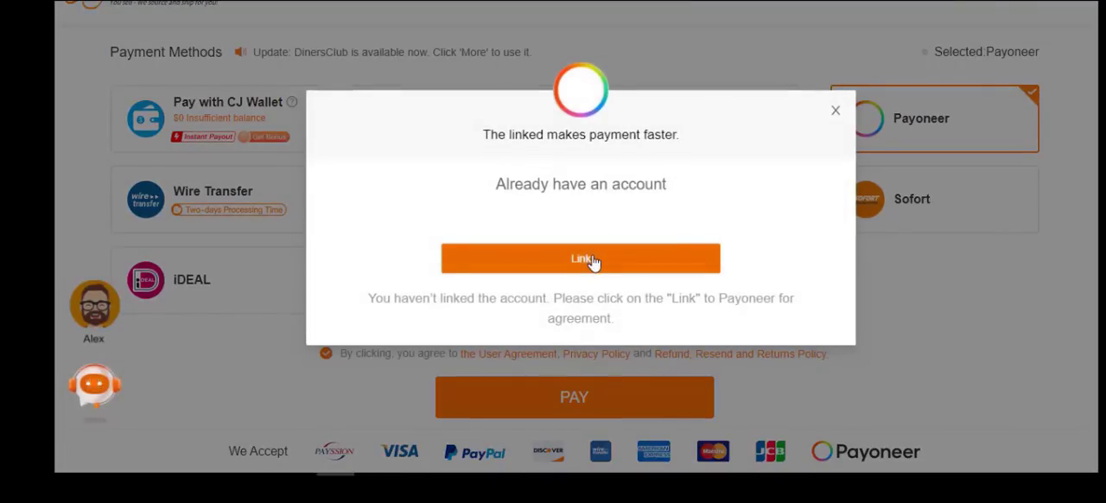
{"action": "left_click", "coordinate": [835, 110]}
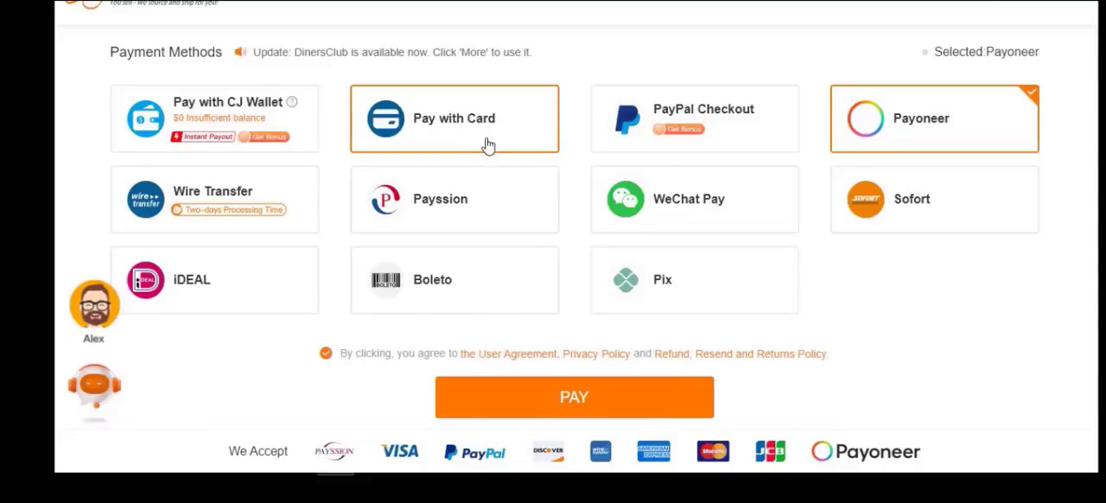
{"action": "scroll", "coordinate": [506, 168], "scroll_direction": "up", "scroll_amount": 1}
{"action": "scroll", "coordinate": [737, 283], "scroll_direction": "up", "scroll_amount": 1}
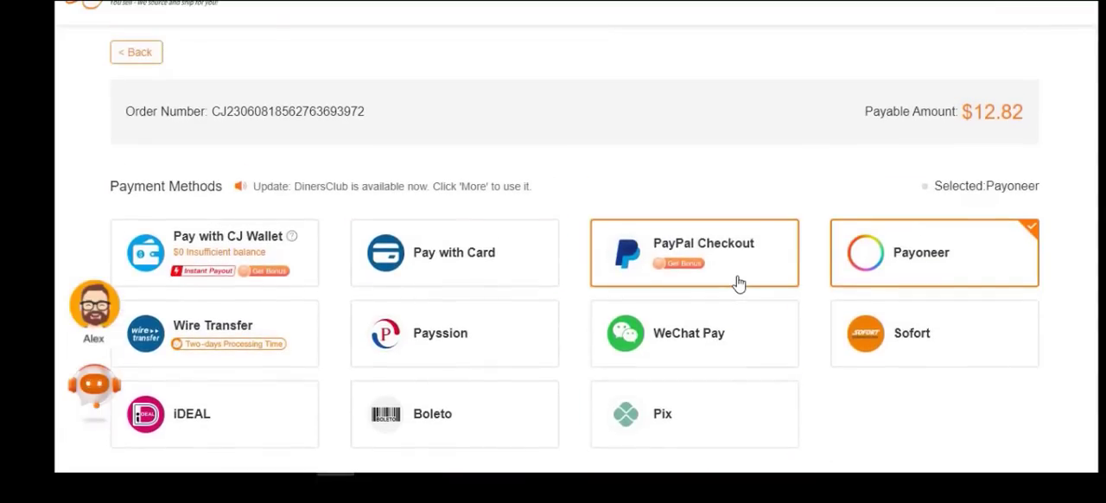